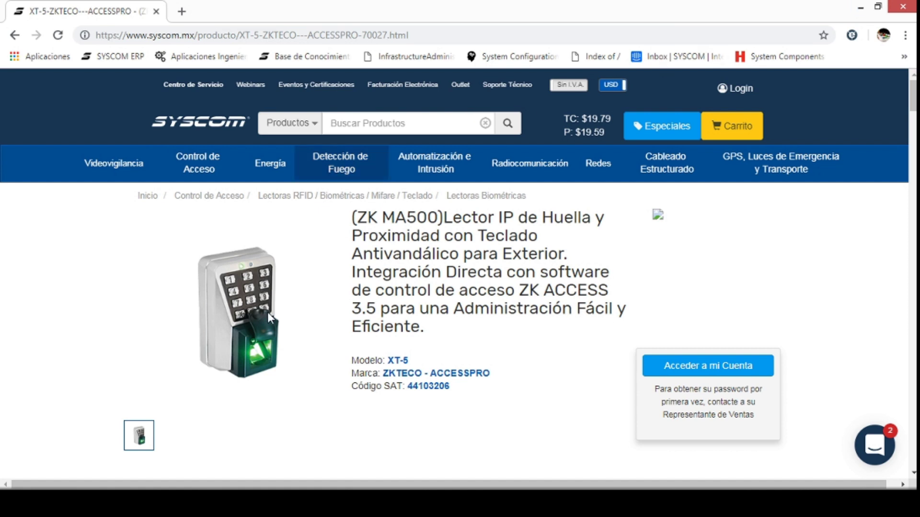
- Minimize the browser and launch ZKAccess 3.5 from the Start screen
mouse_move(139, 501)
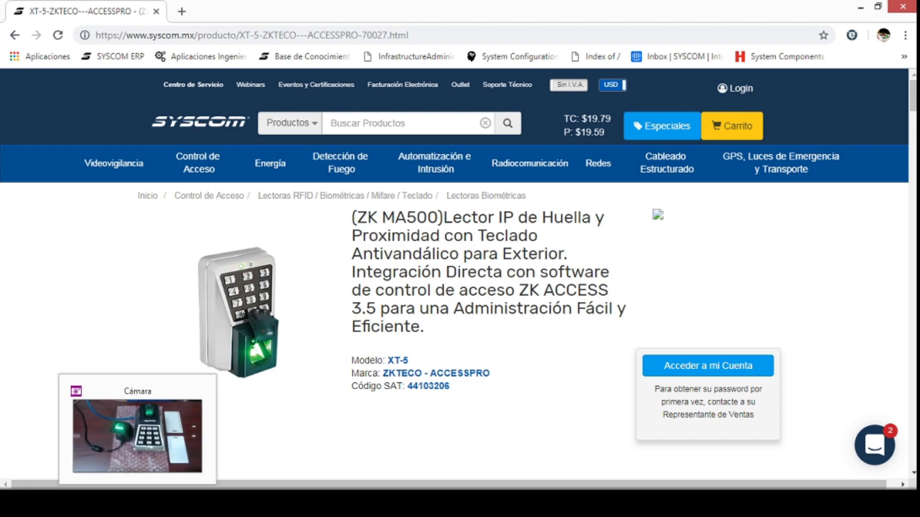
click(137, 433)
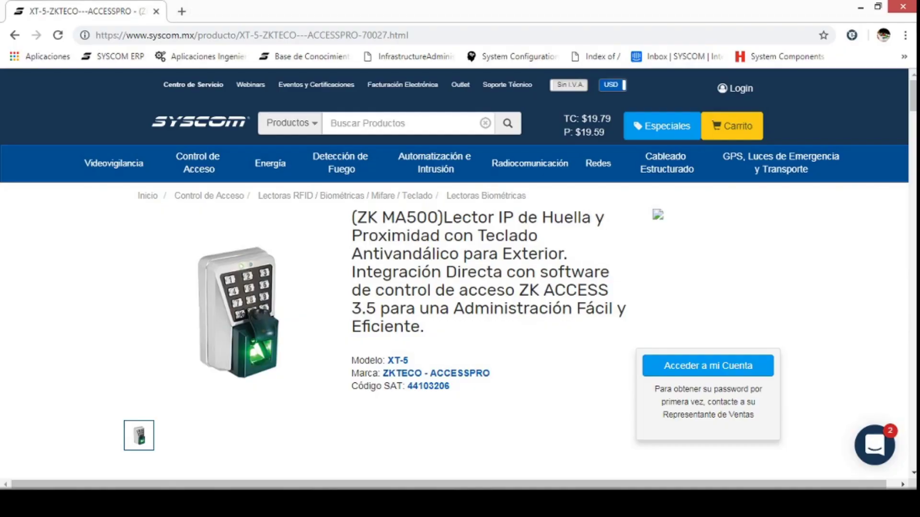
click(860, 7)
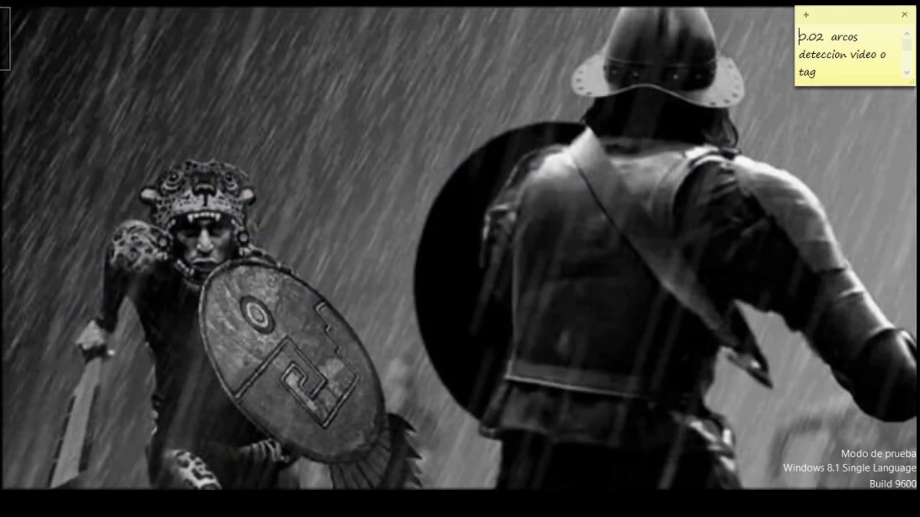
key(super)
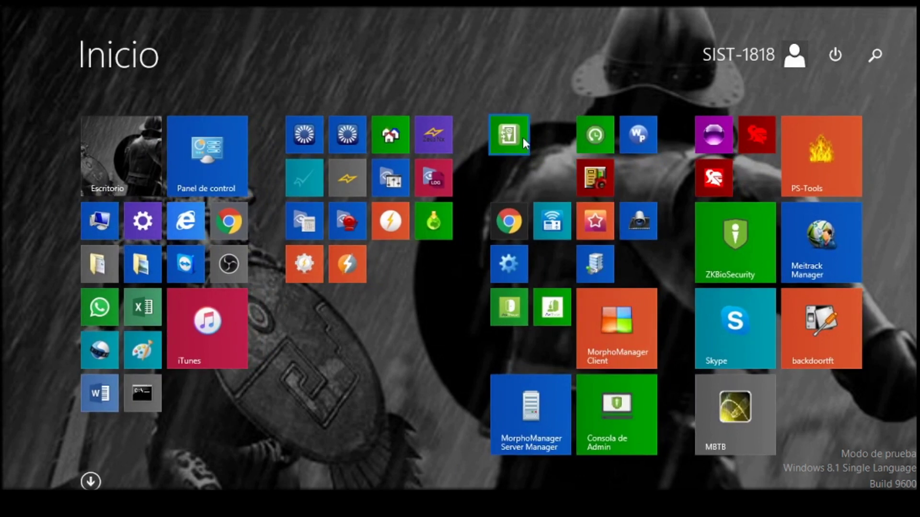
key(super)
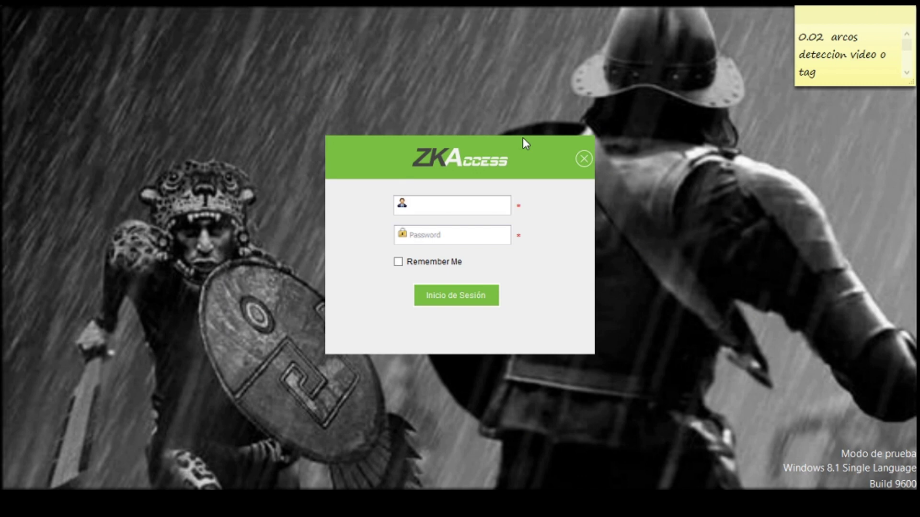
- Log in to ZKAccess with the admin username and the account password
text(admin)
click(470, 238)
text(admin)
key(Return)
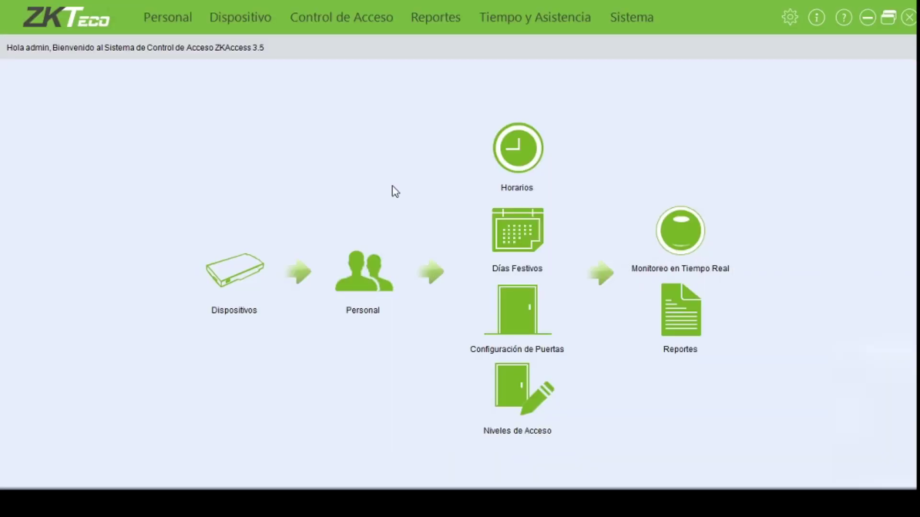
- Search the TCP/IP network for devices and start adding the found XT5 reader at 192.168.1.201
click(243, 18)
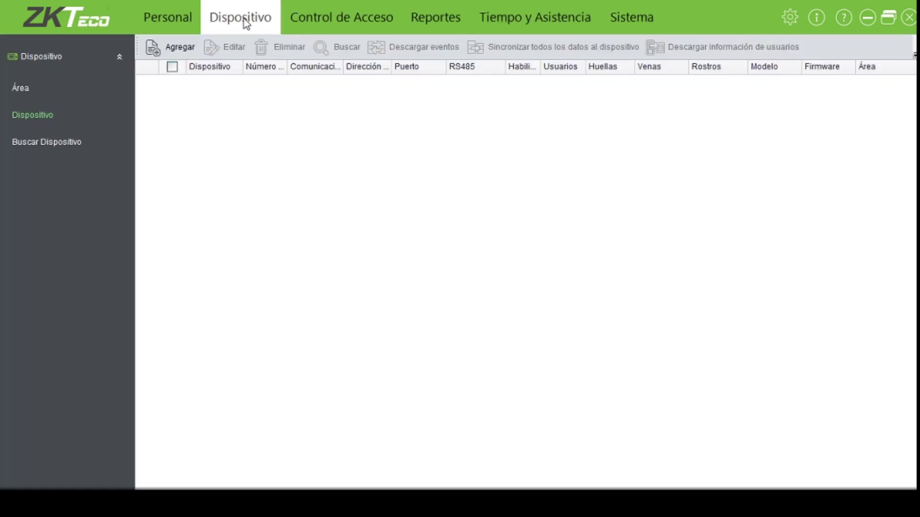
click(45, 145)
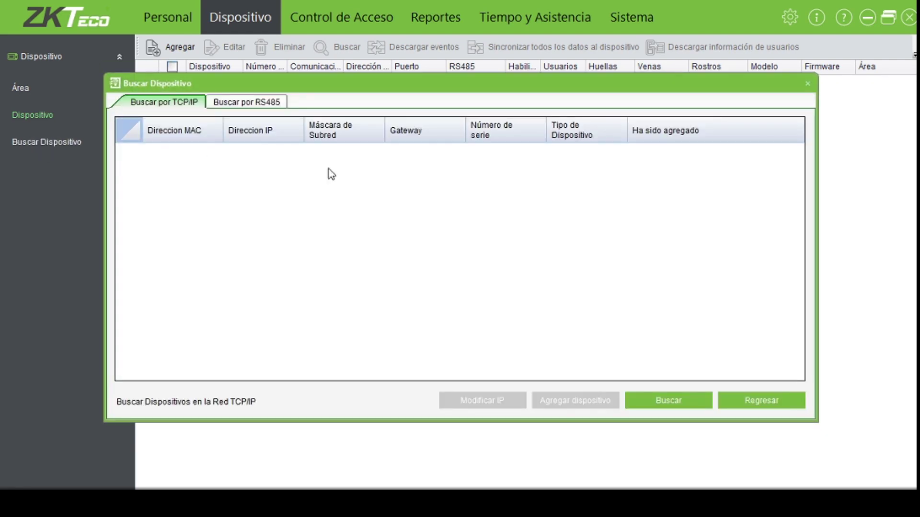
click(666, 405)
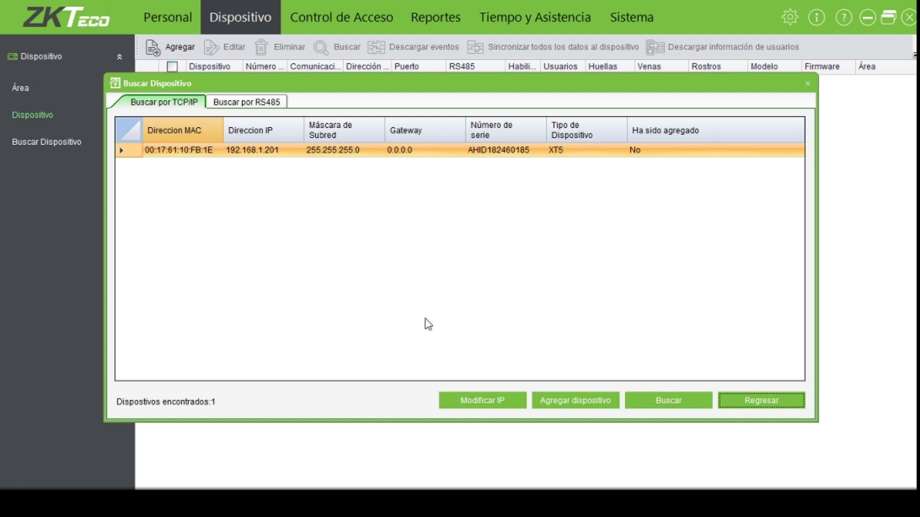
click(570, 408)
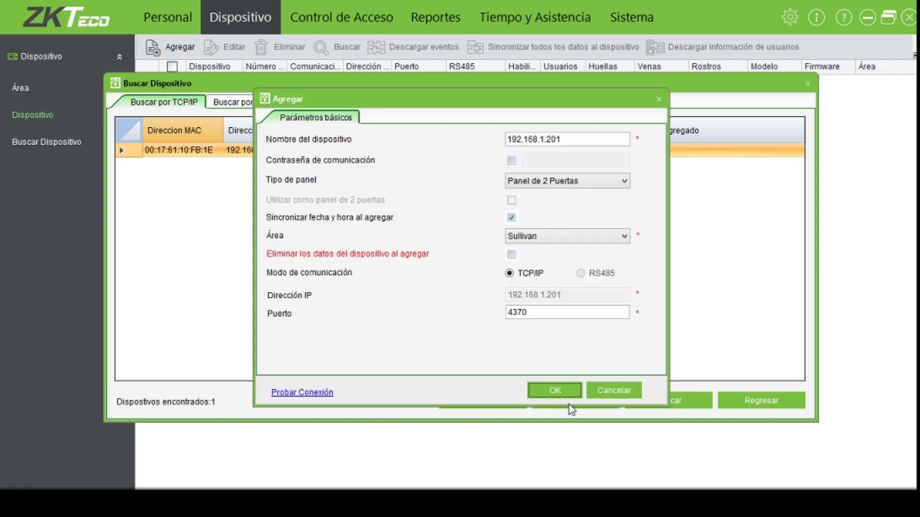
- Add the reader named 'test' as a Panel de 1 Puerta, erasing its existing data
click(575, 139)
key(BackSpace)
key(BackSpace)
key(BackSpace)
key(BackSpace)
key(BackSpace)
key(BackSpace)
key(BackSpace)
key(BackSpace)
key(BackSpace)
key(BackSpace)
key(BackSpace)
key(BackSpace)
key(BackSpace)
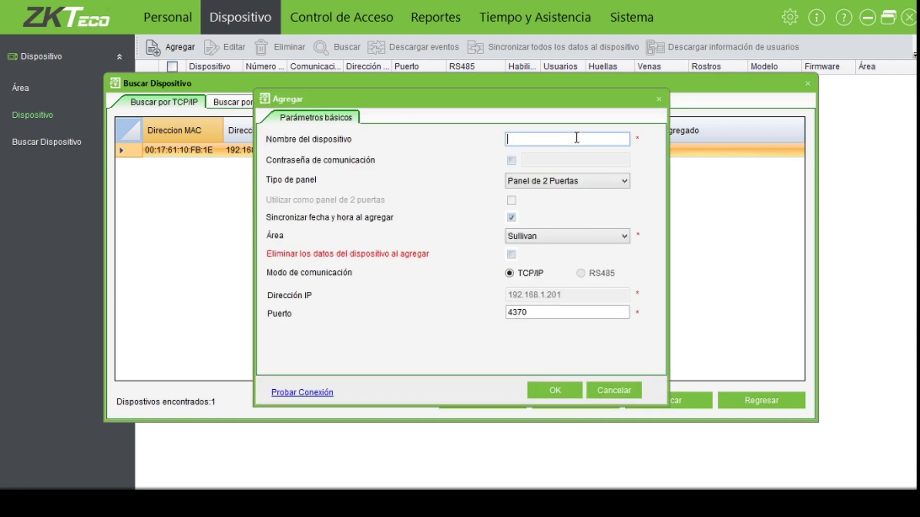
text(test)
click(609, 181)
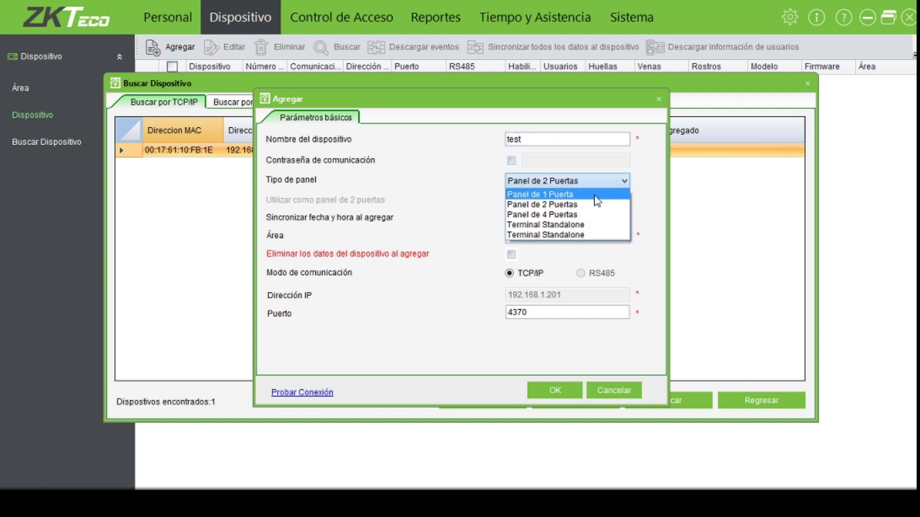
click(598, 201)
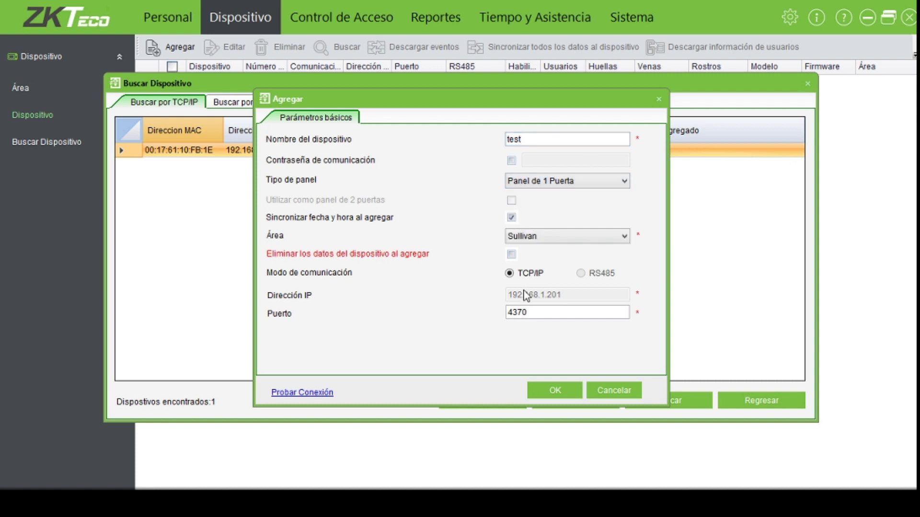
click(512, 256)
click(553, 392)
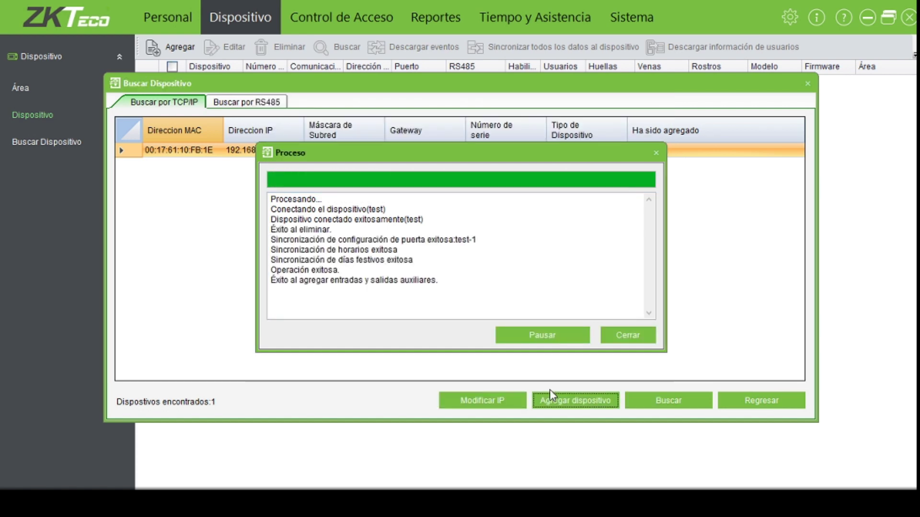
- Close the progress report and device search window, and go to Personal
click(625, 338)
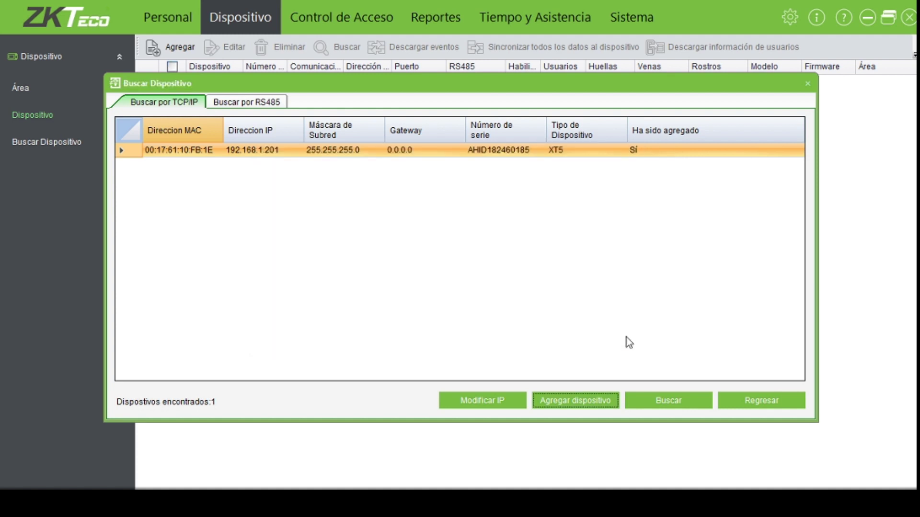
click(807, 84)
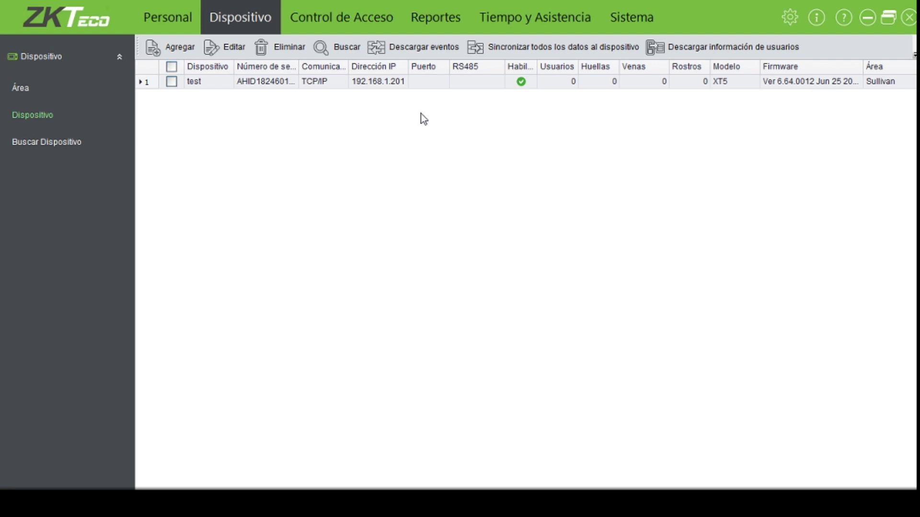
click(165, 24)
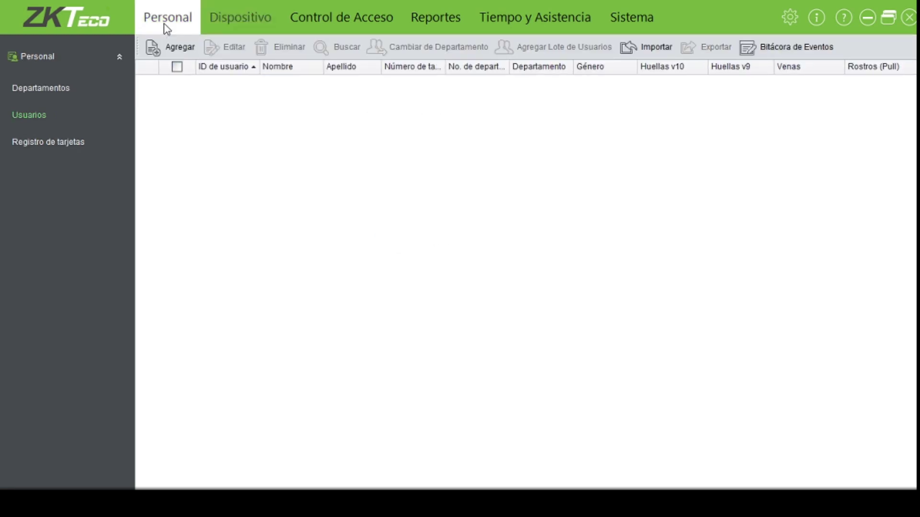
- Create a new user with ID 1, the user's first name and a four-digit password, and start USB fingerprint enrollment
click(175, 53)
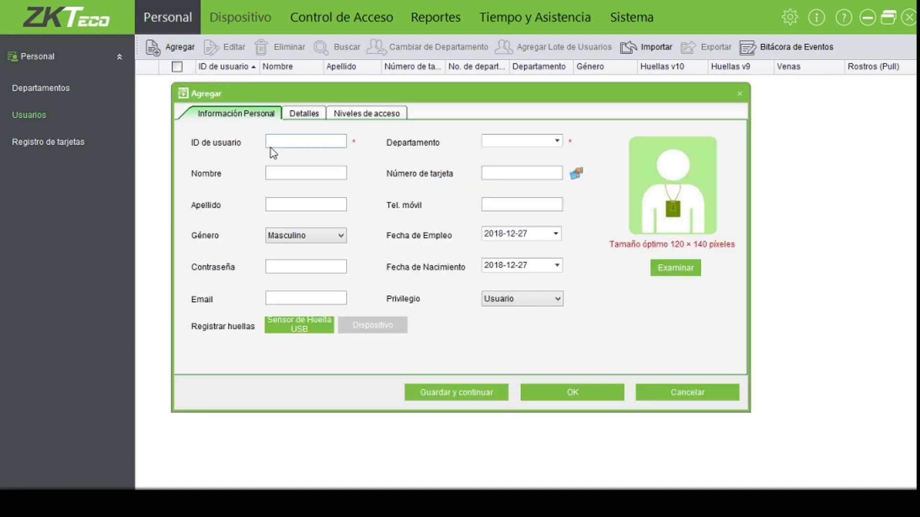
click(277, 142)
text(1)
click(281, 168)
text(Davi)
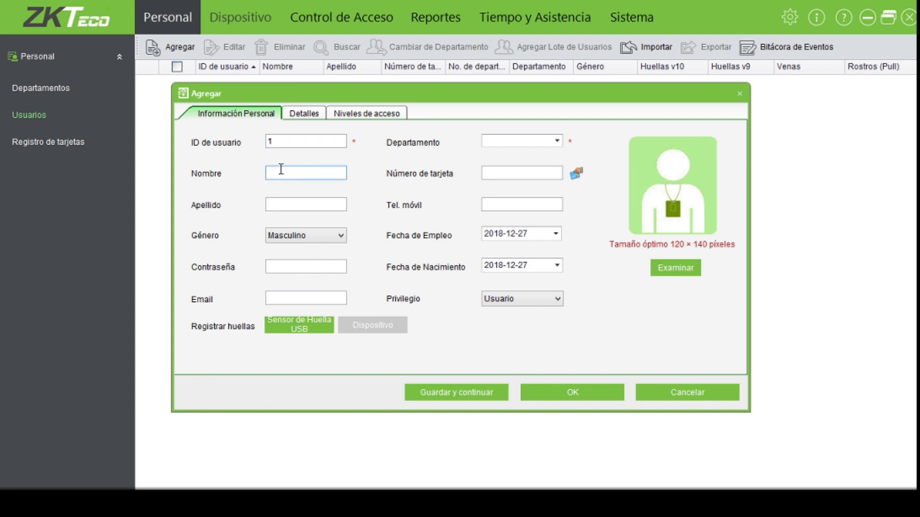
text(d)
click(277, 265)
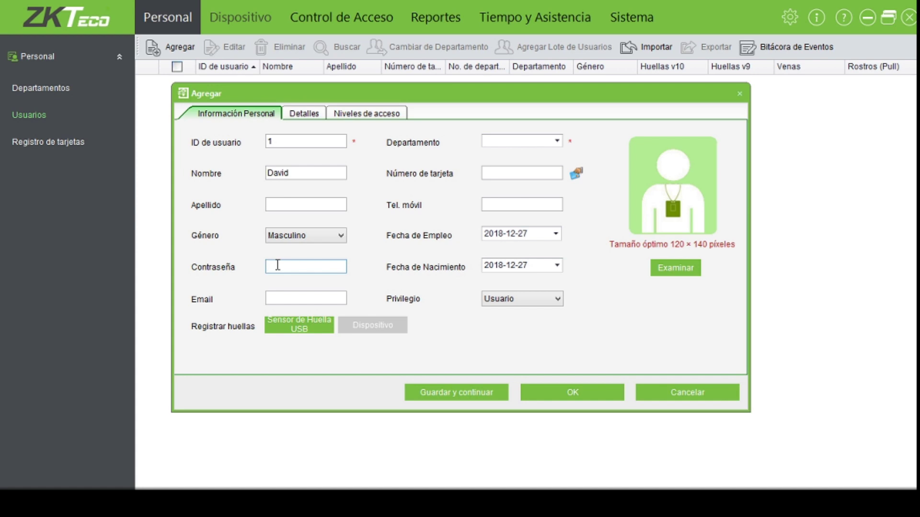
text(1234)
click(301, 329)
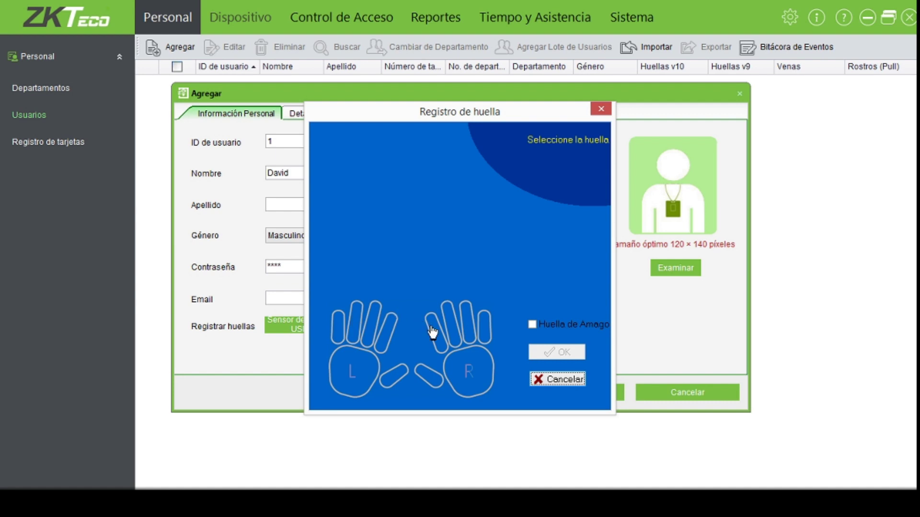
- Enroll the user's right index fingerprint with three scans and accept it
click(433, 331)
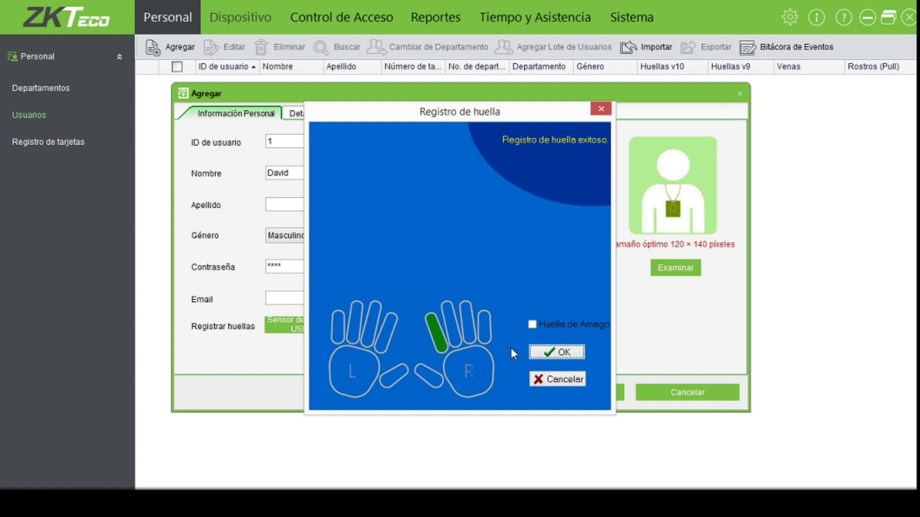
click(568, 353)
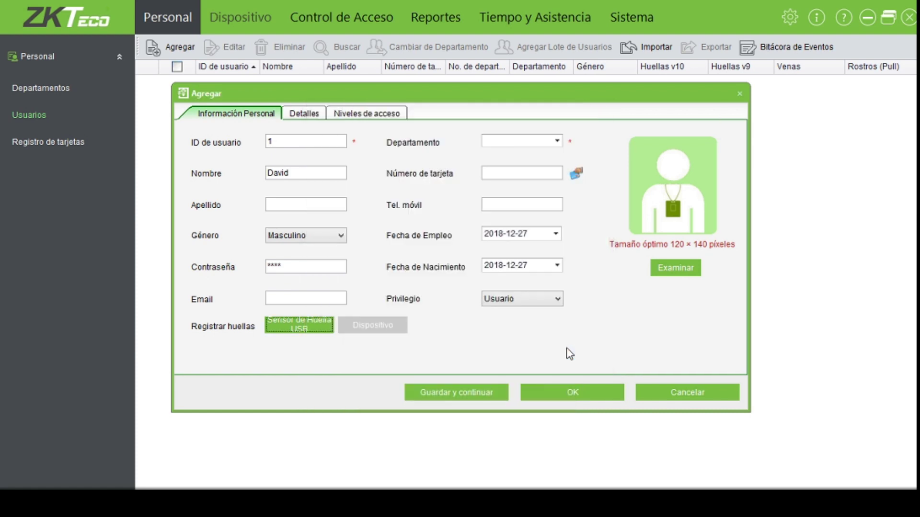
- Assign department SYSCOM VILLAHERMOSA, capture the card number from all door readers, and save user 1
click(557, 141)
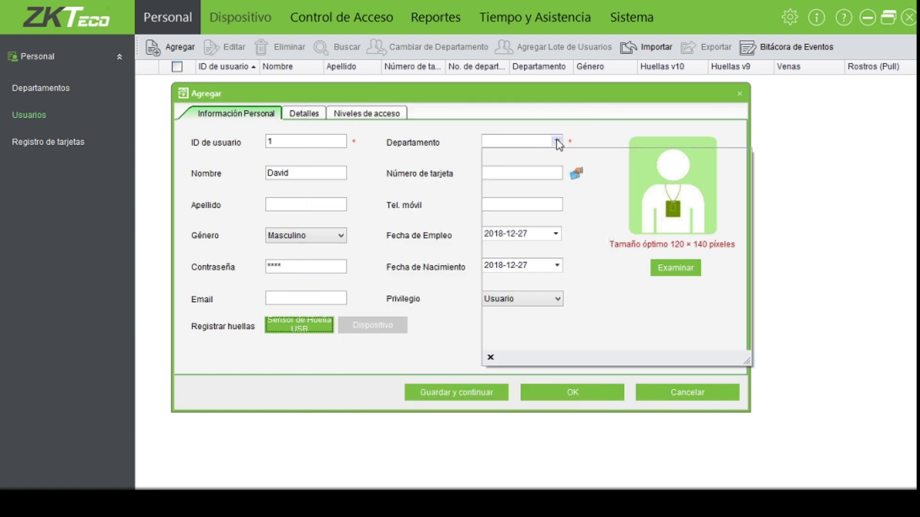
click(551, 168)
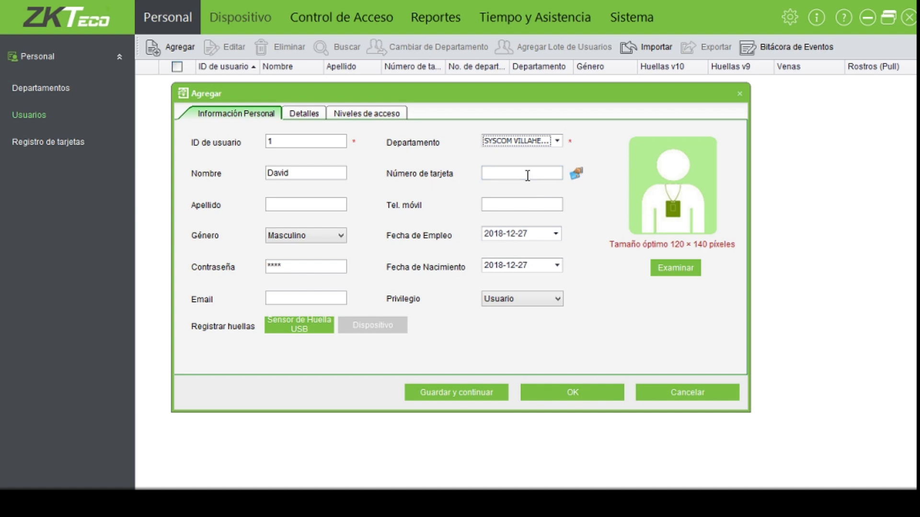
click(578, 174)
click(347, 161)
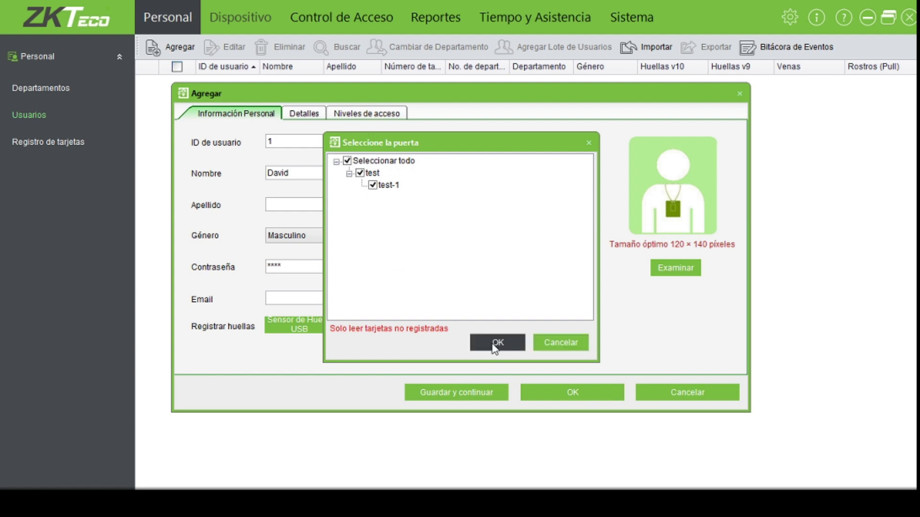
click(496, 344)
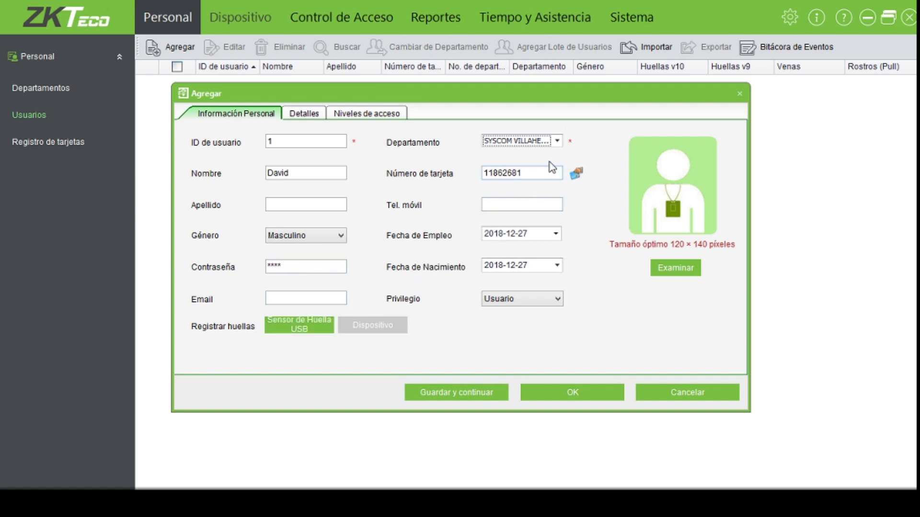
click(556, 395)
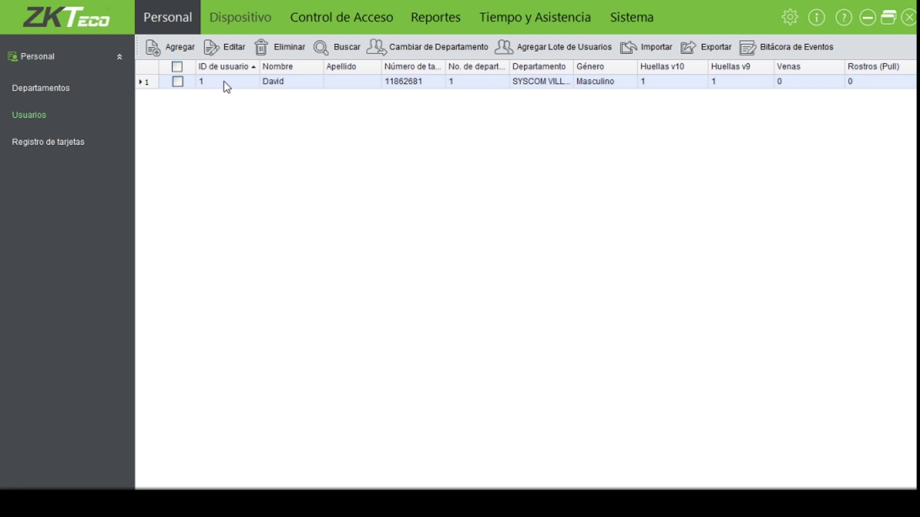
- Start a second user with ID 2, the user's first name and a password
click(177, 50)
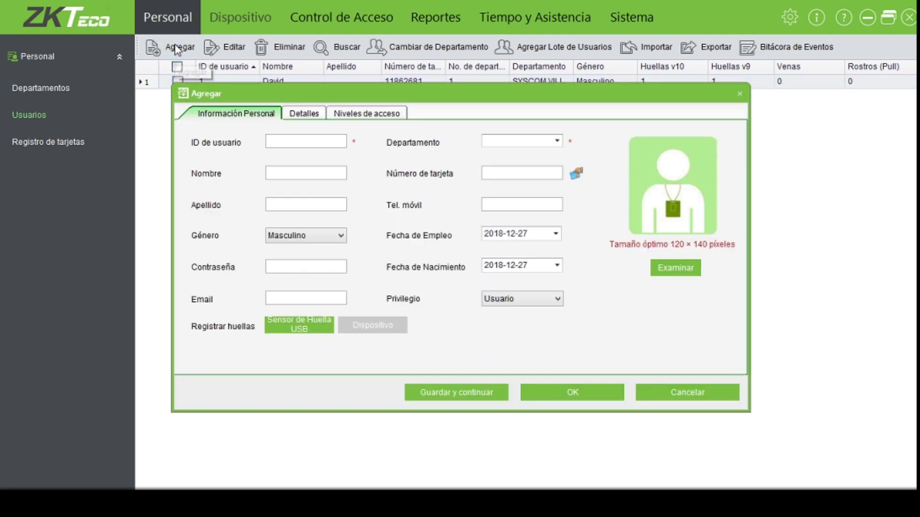
click(297, 142)
text(2)
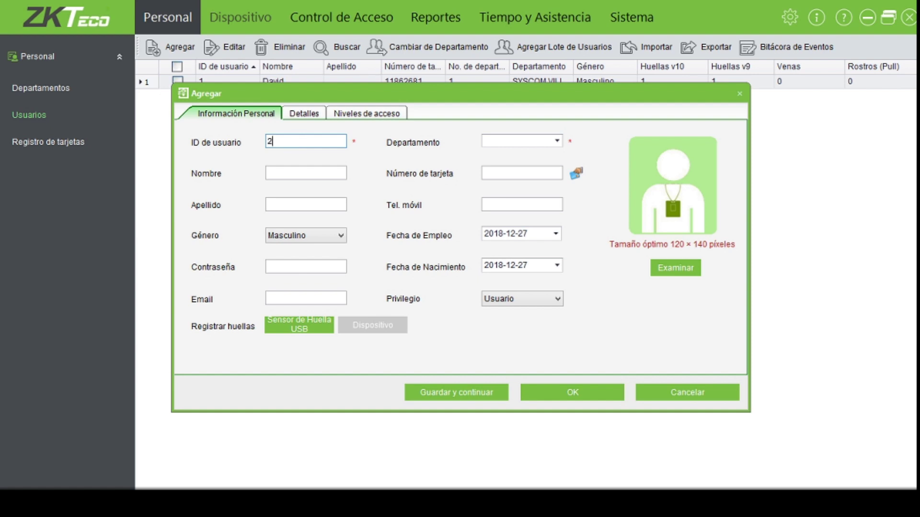
click(291, 174)
text(Moises)
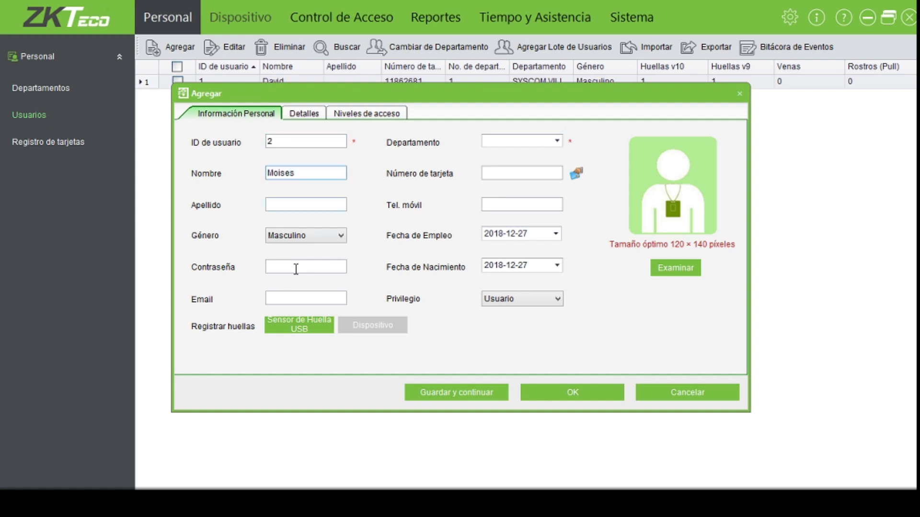
click(272, 268)
text(****)
- Enroll the second user's right index fingerprint via the USB sensor
click(302, 330)
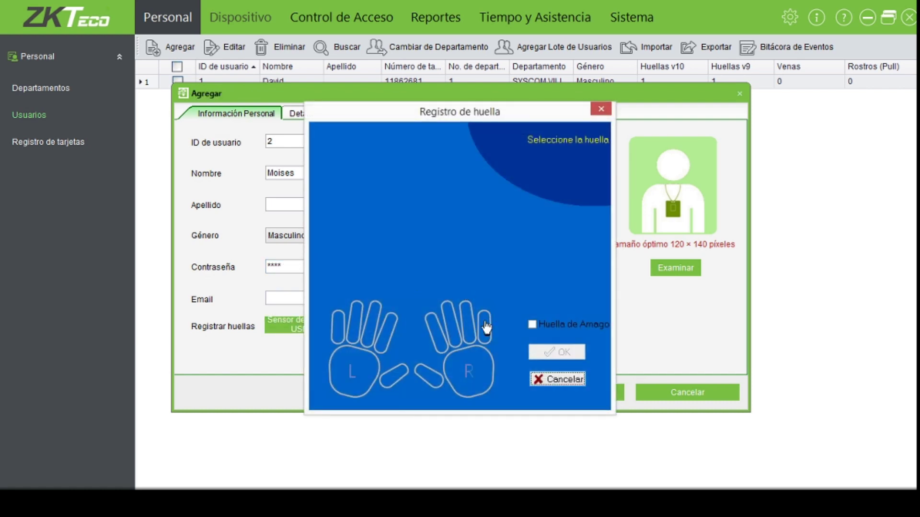
click(452, 322)
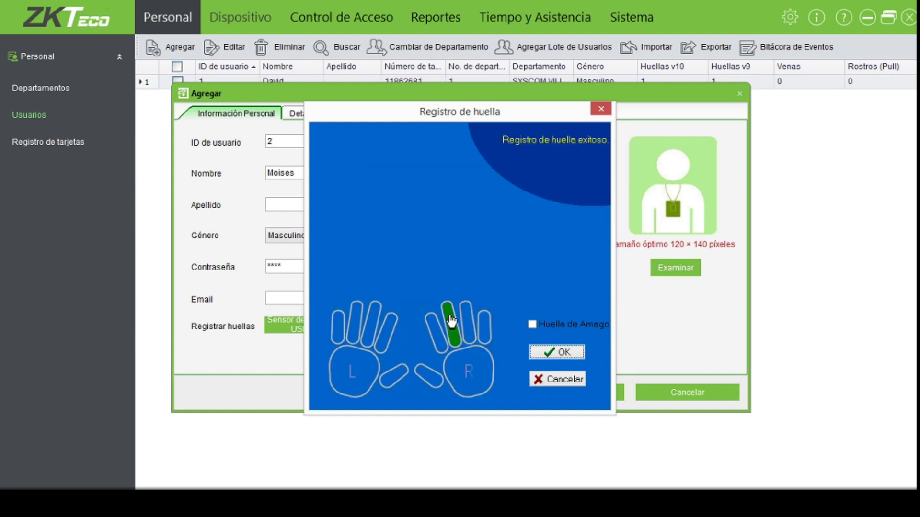
click(546, 352)
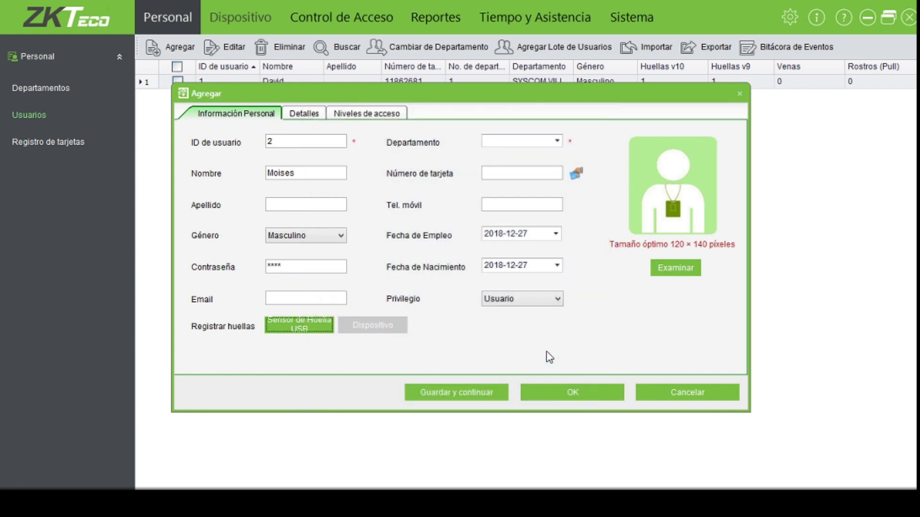
- Capture user 2's card from all doors, add department SYSCOM VILLAHERMOSA after the warning, and save
click(576, 175)
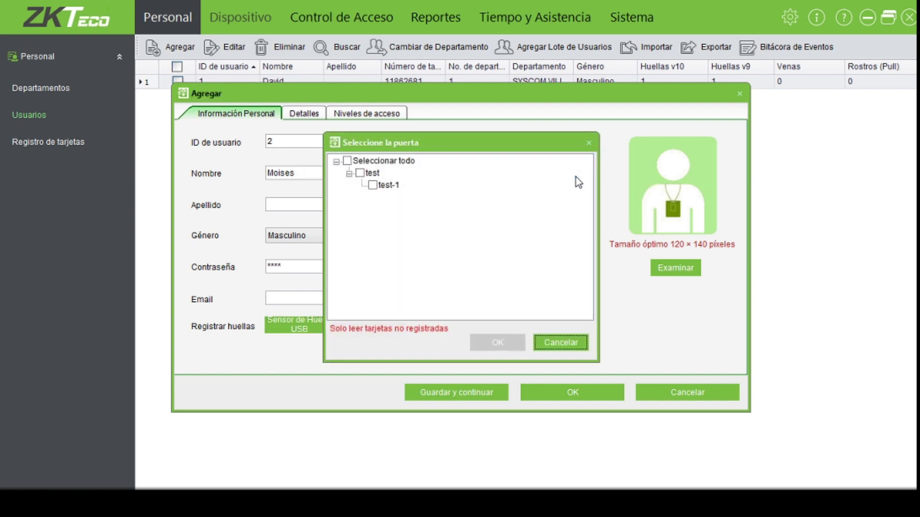
click(350, 162)
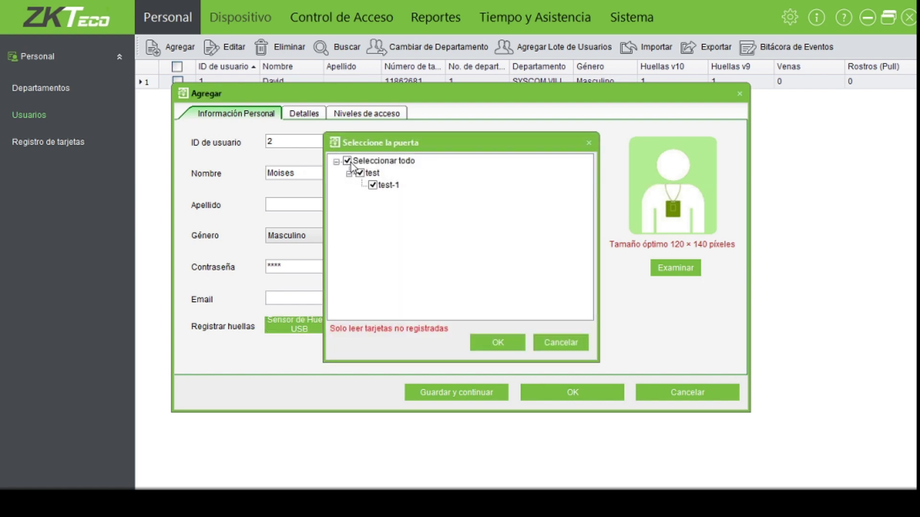
click(498, 343)
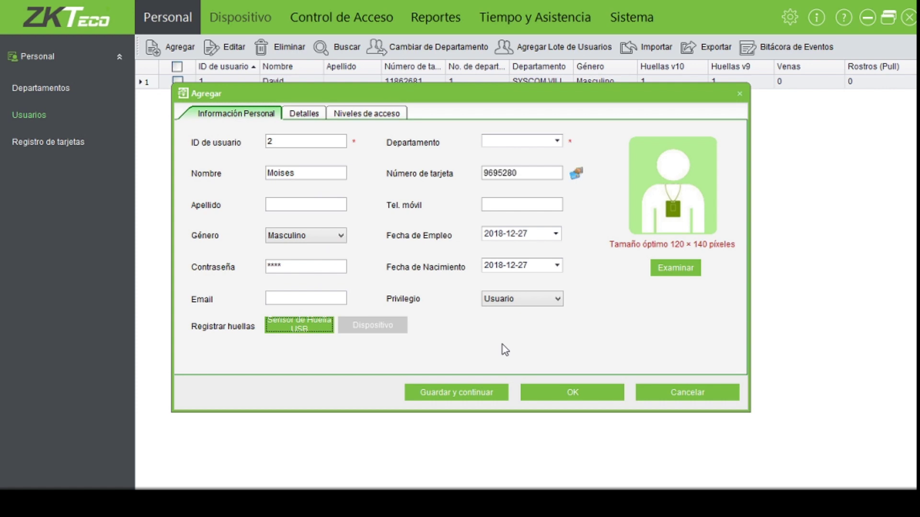
click(550, 397)
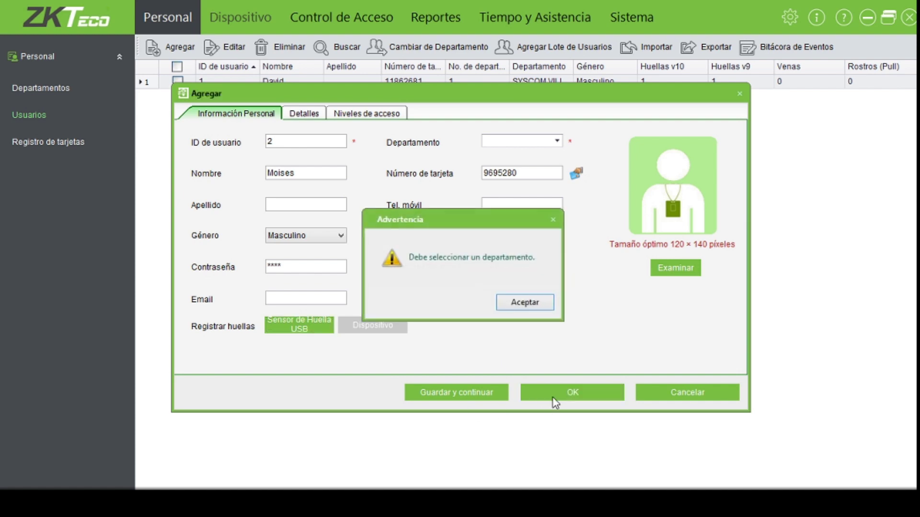
click(527, 303)
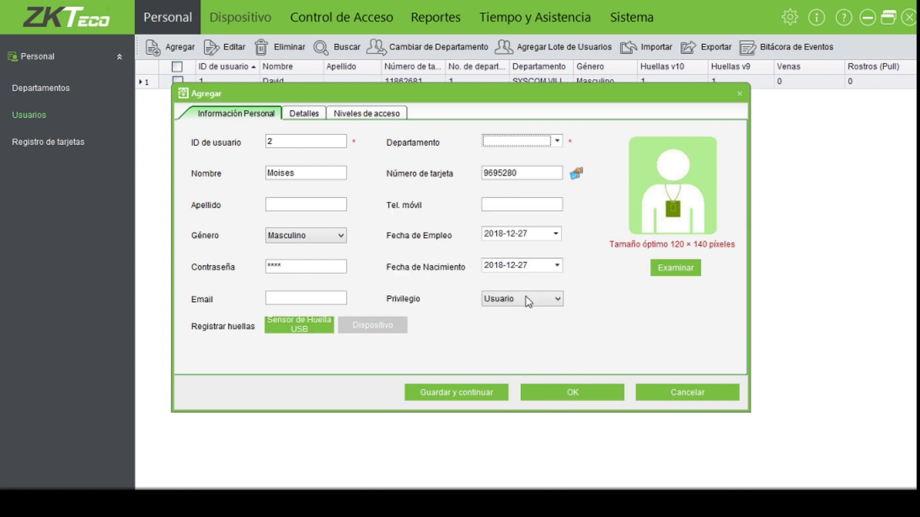
click(558, 141)
click(550, 166)
click(552, 398)
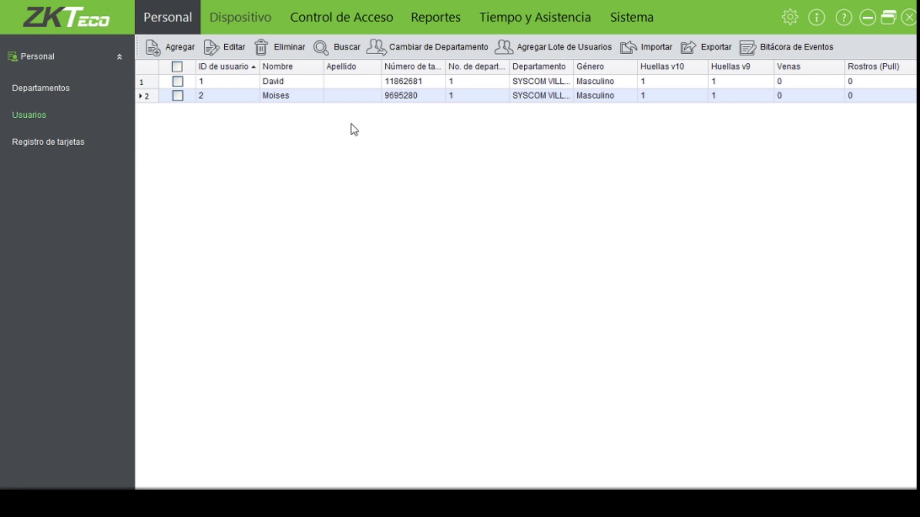
- Create a new access level named '24 Horas' using the 24 horas schedule
click(324, 30)
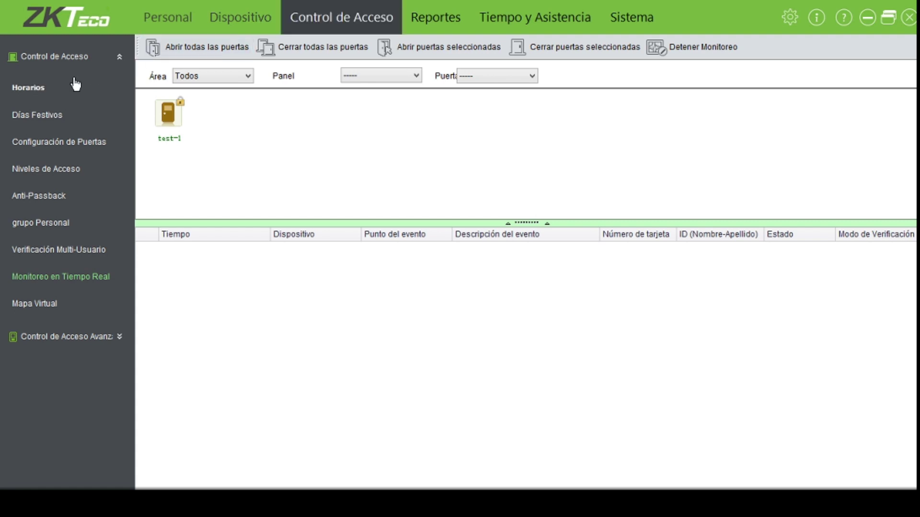
click(54, 174)
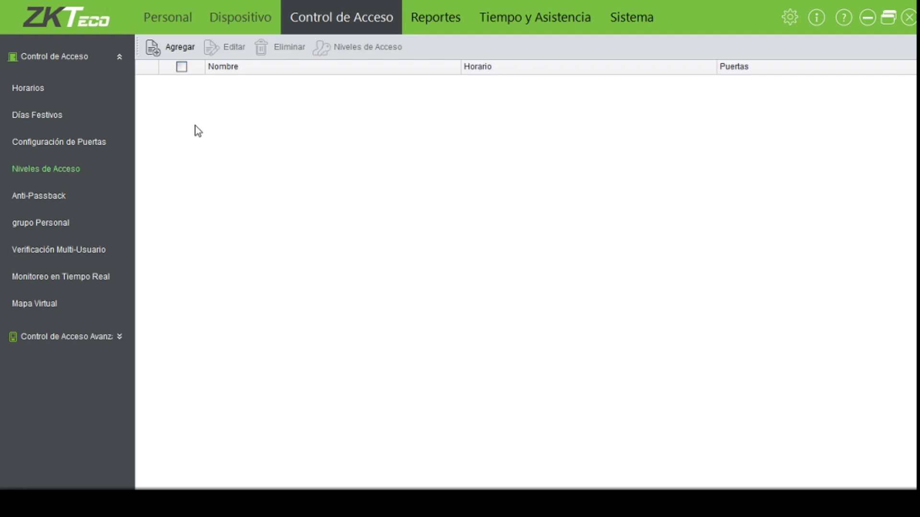
click(181, 50)
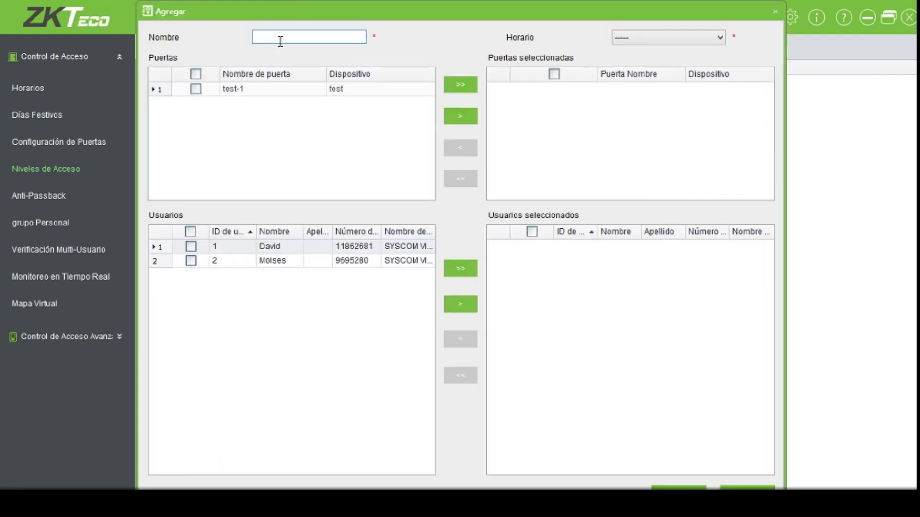
text(24 Horas)
click(648, 43)
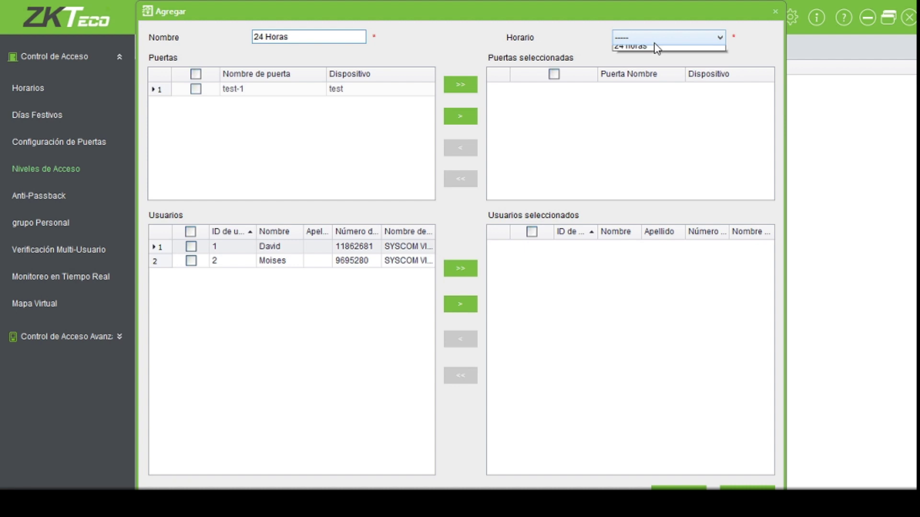
click(653, 61)
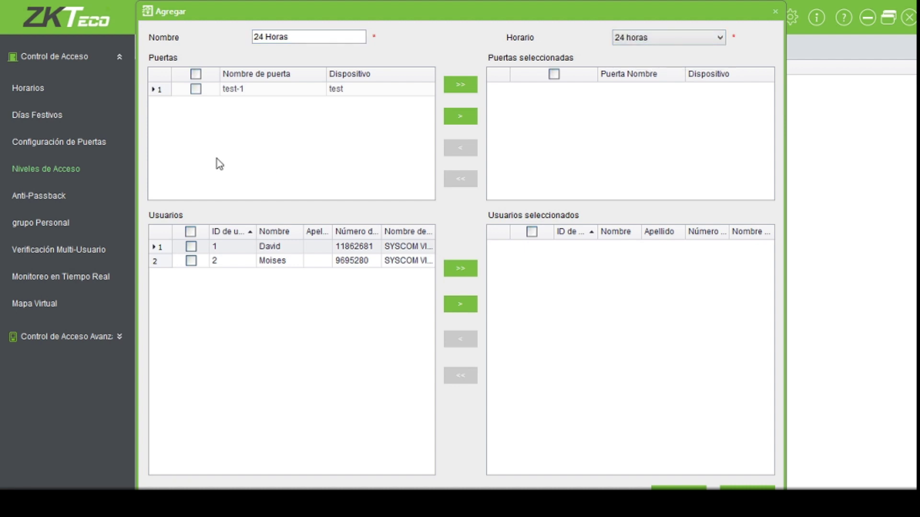
- Add door test-1 and both users to the level, save it, and dismiss the notices
click(195, 89)
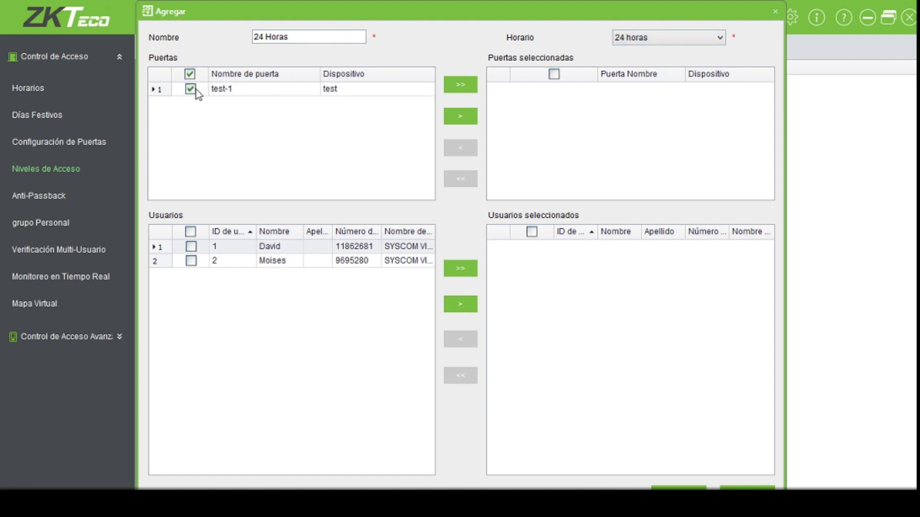
click(461, 86)
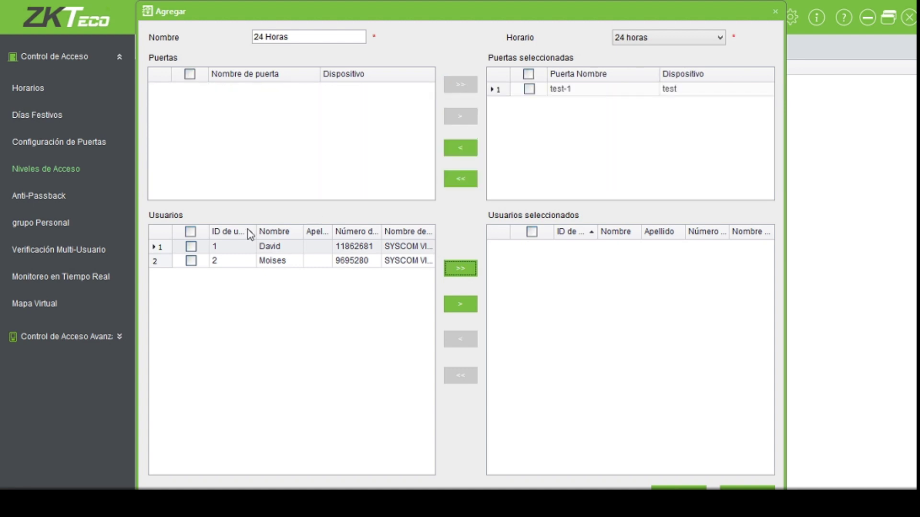
click(188, 232)
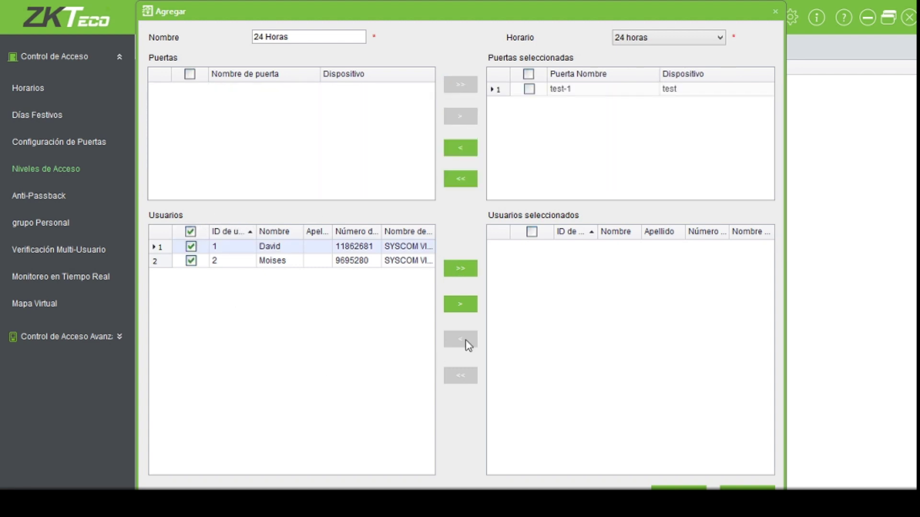
click(452, 270)
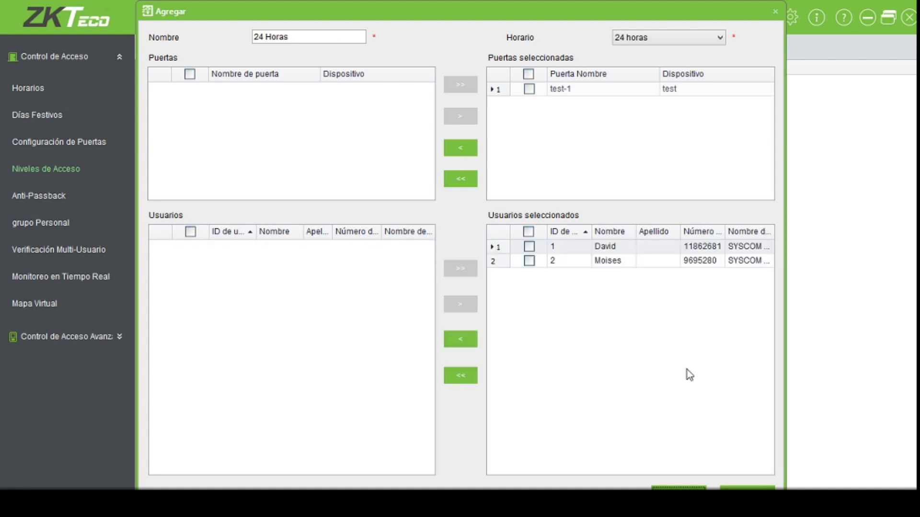
click(680, 486)
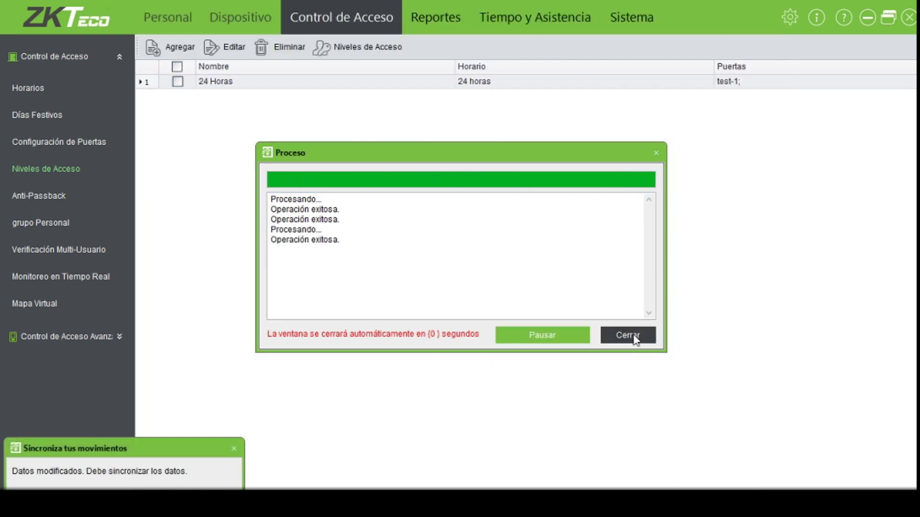
click(635, 337)
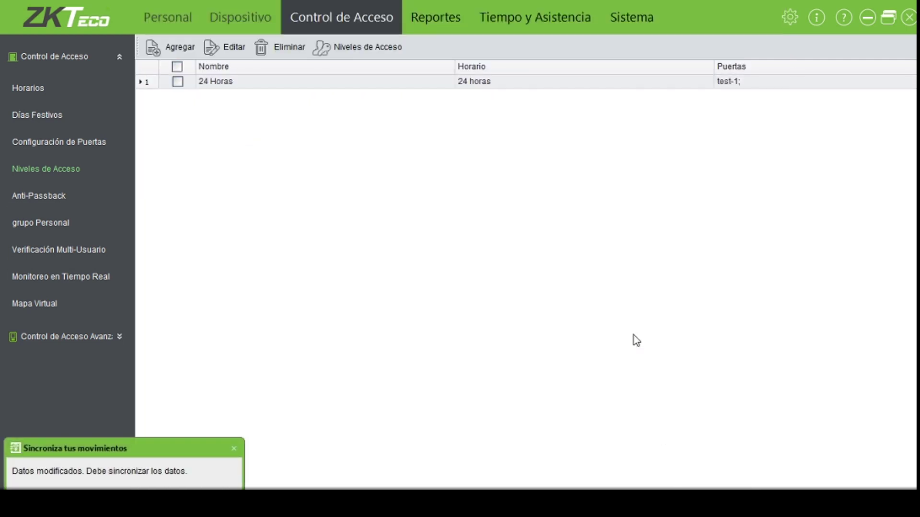
click(234, 450)
- Sync all data to device test, viewing the details log, and close the finished sync window
click(229, 21)
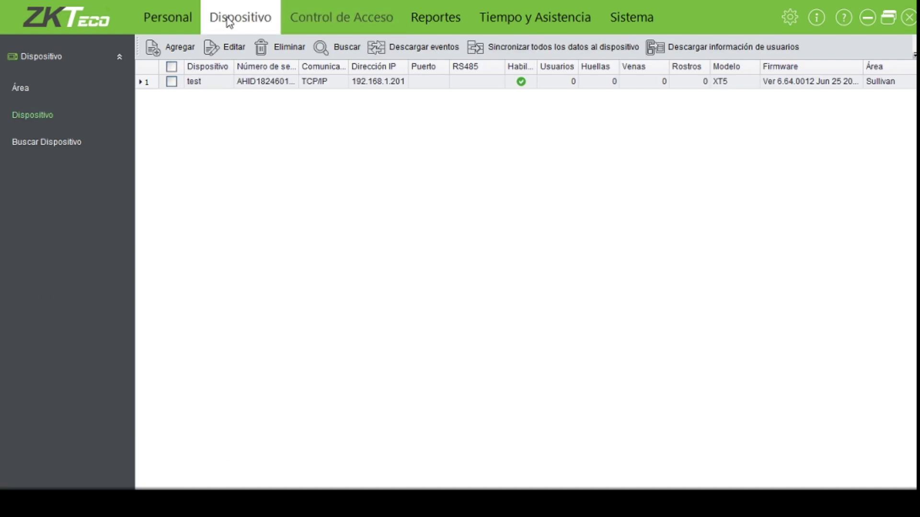
click(171, 83)
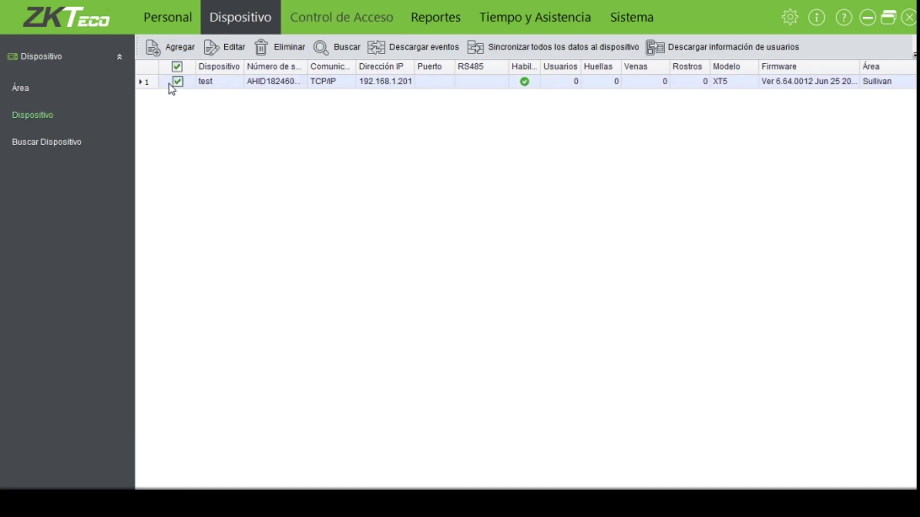
click(504, 53)
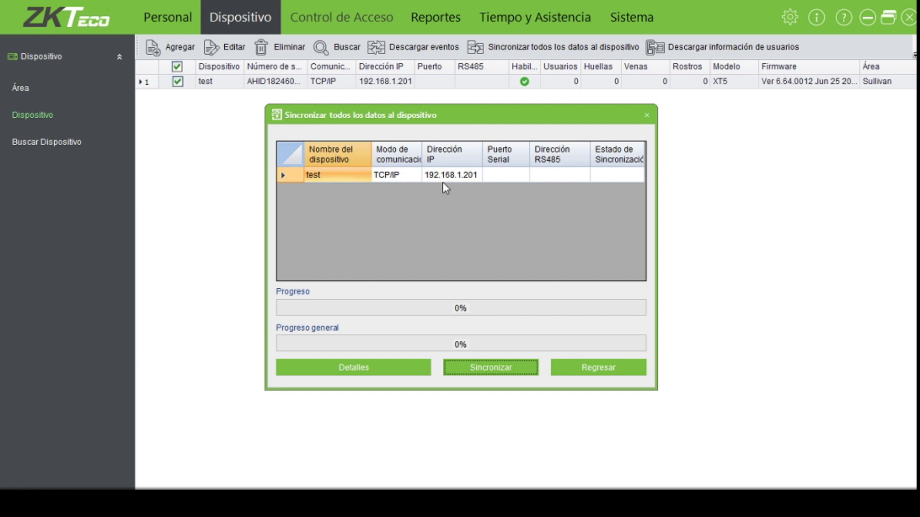
click(398, 367)
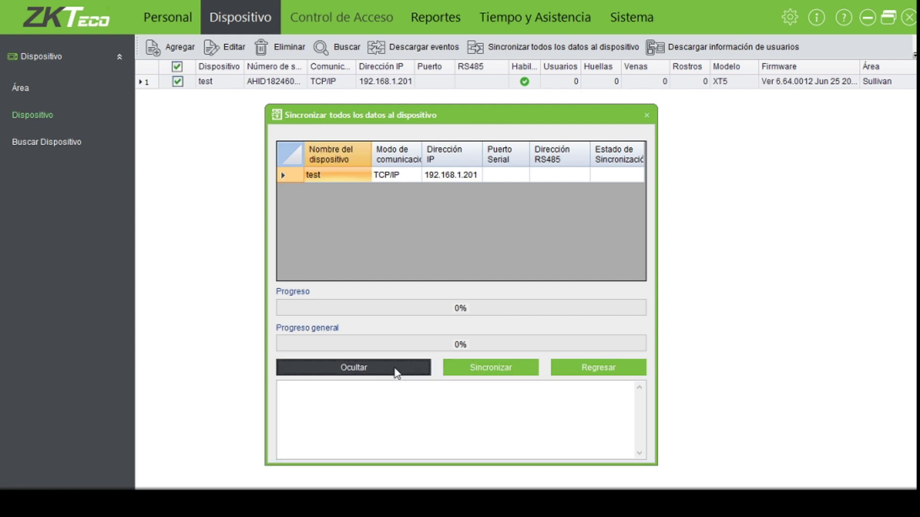
click(391, 370)
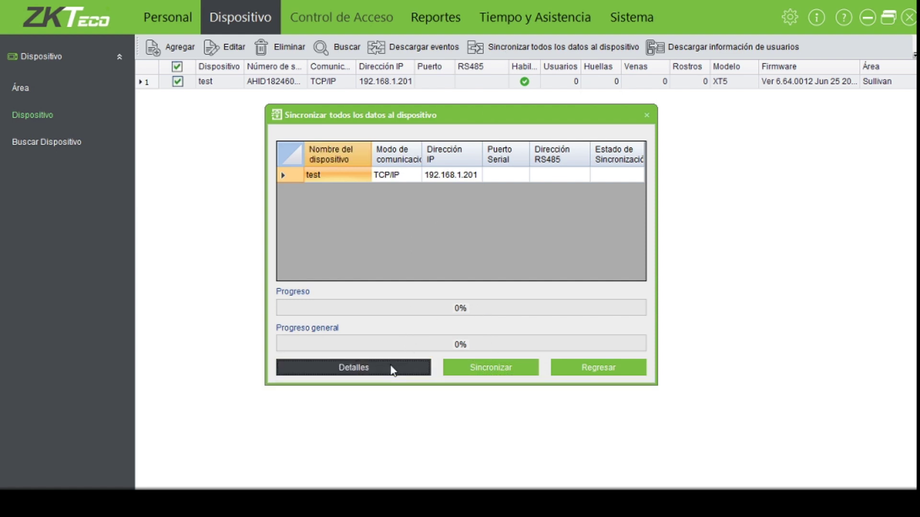
click(391, 371)
click(486, 368)
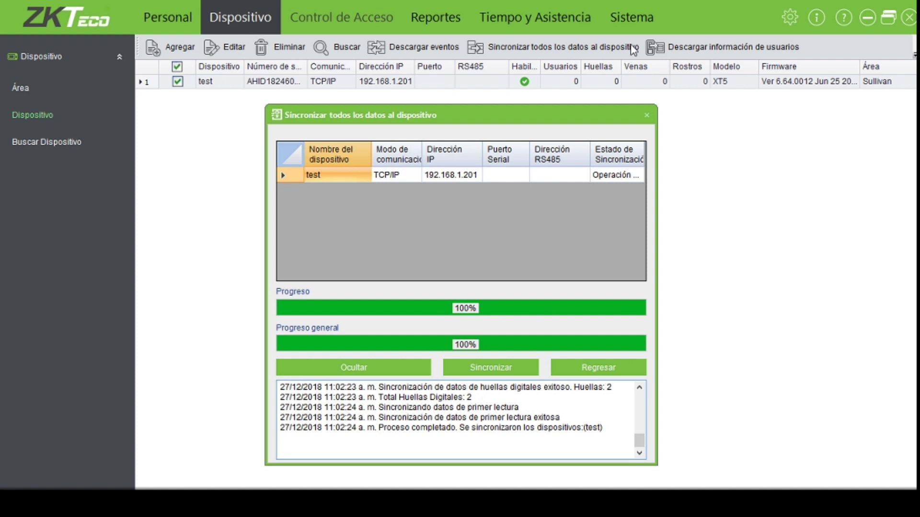
click(647, 115)
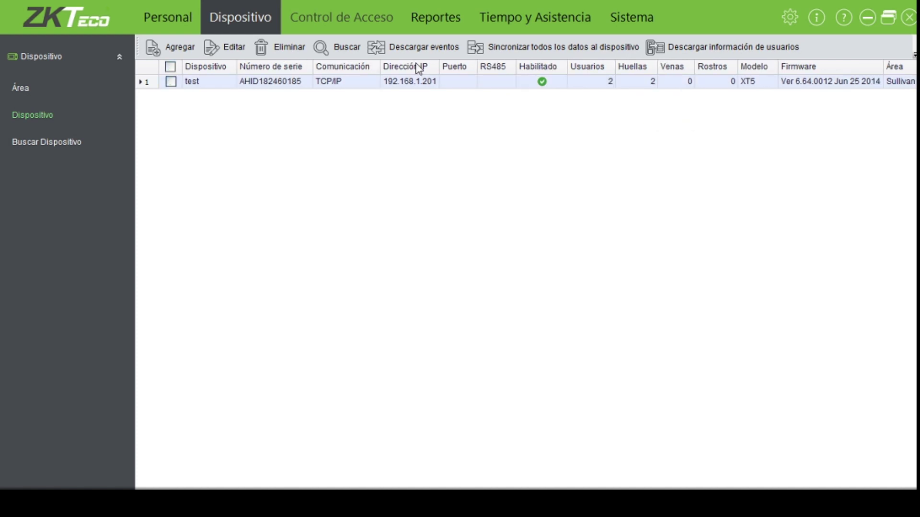
- Show the real-time monitor logging six fingerprint, card and password entries at door test-1, then minimize ZKAccess
click(340, 21)
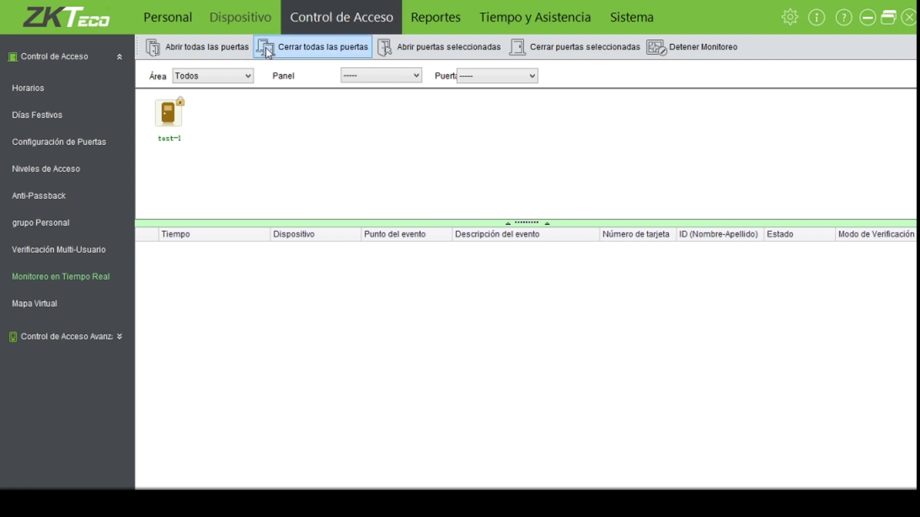
mouse_move(158, 126)
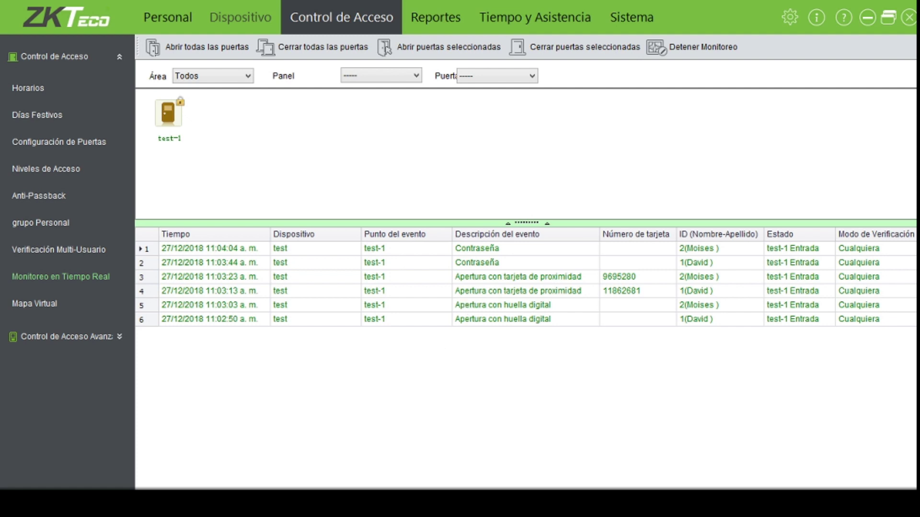
click(867, 16)
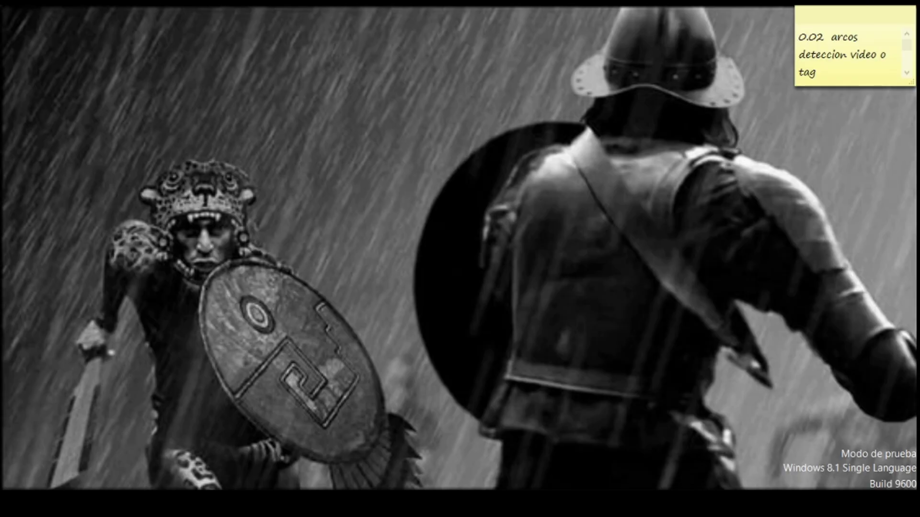